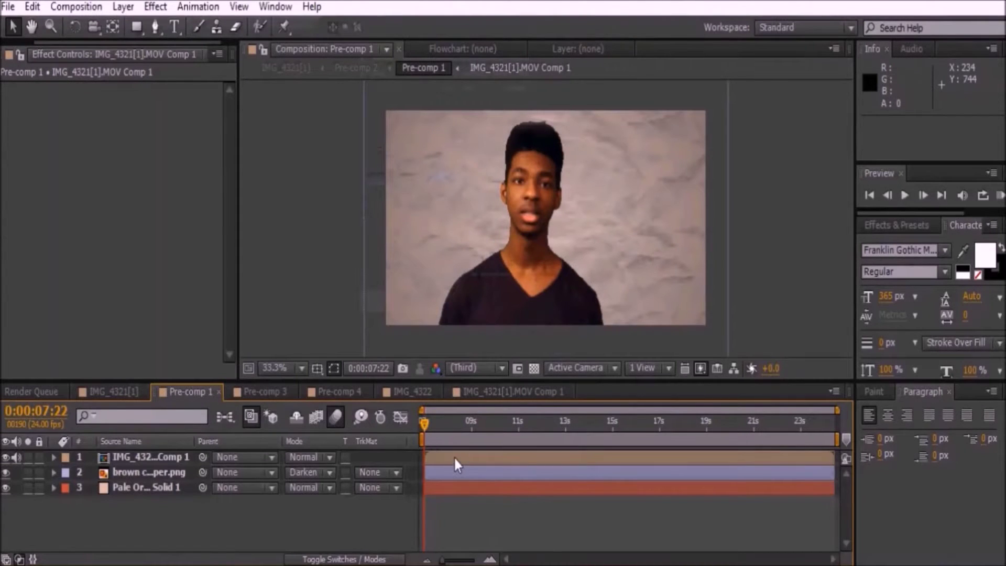
# Show the Tracker controls and start Track Motion on the IMG_4321[1].MOV Comp 1 layer
pyautogui.click(454, 461)
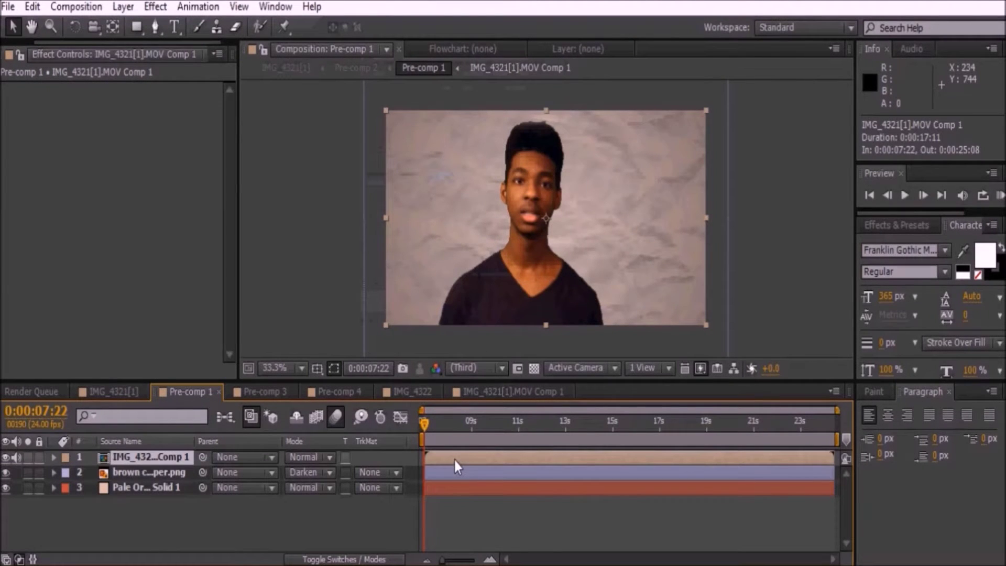
pyautogui.click(275, 8)
pyautogui.click(362, 322)
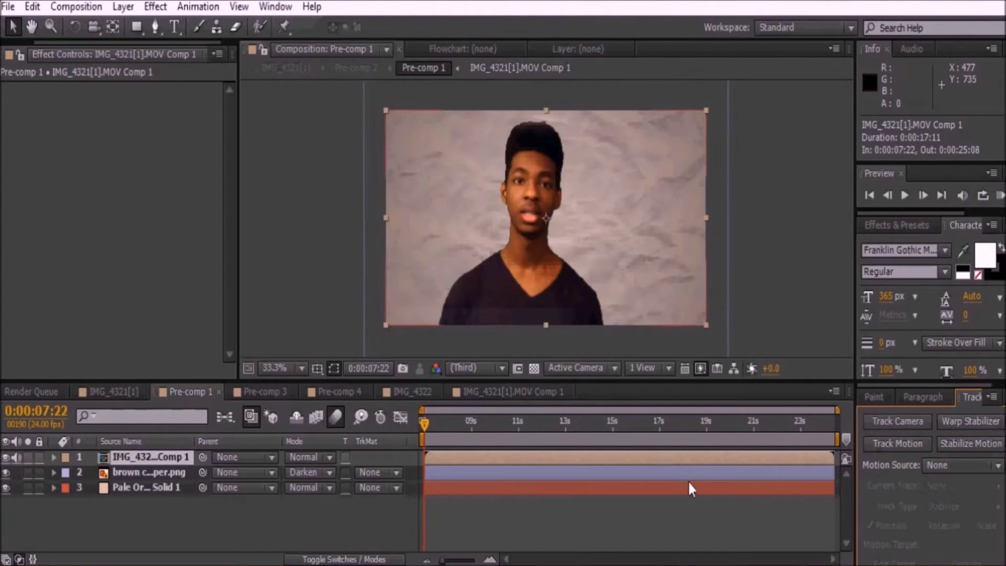
pyautogui.click(900, 448)
# Place the track point over the man's right eye and analyze the motion forward up to 0:00:13:22
pyautogui.scroll(3, 600, 249)
pyautogui.moveTo(540, 187); pyautogui.dragTo(400, 99)
pyautogui.moveTo(888, 386); pyautogui.dragTo(890, 339)
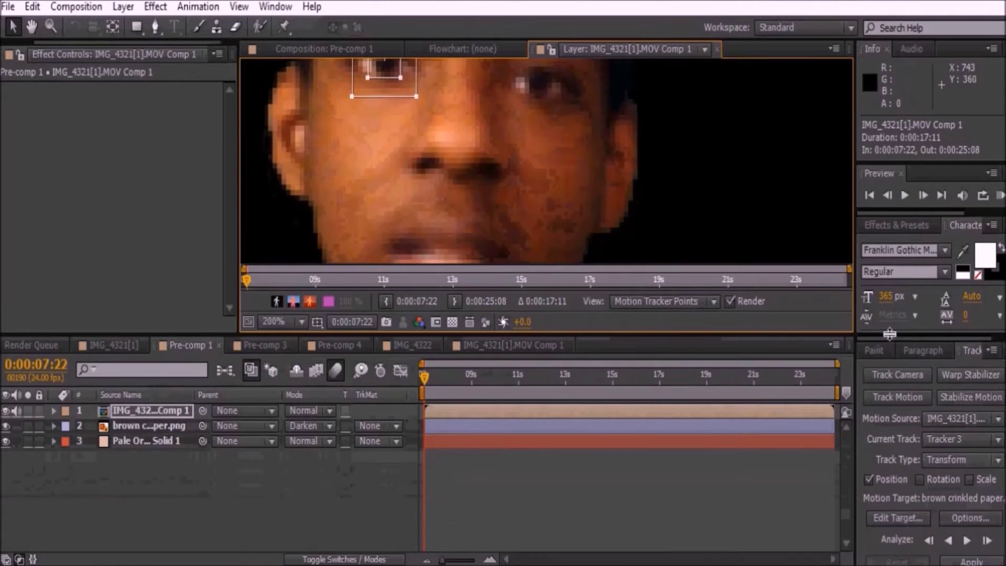
pyautogui.press('h')
pyautogui.moveTo(527, 146); pyautogui.dragTo(587, 258)
pyautogui.click(968, 541)
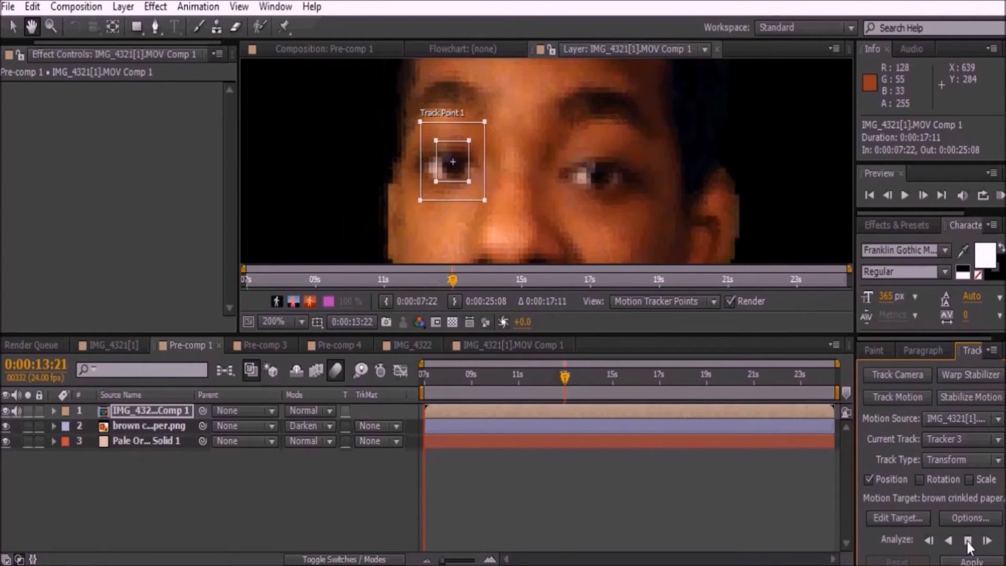
pyautogui.click(968, 540)
# Add a null object to the composition
pyautogui.click(123, 7)
pyautogui.moveTo(189, 3)
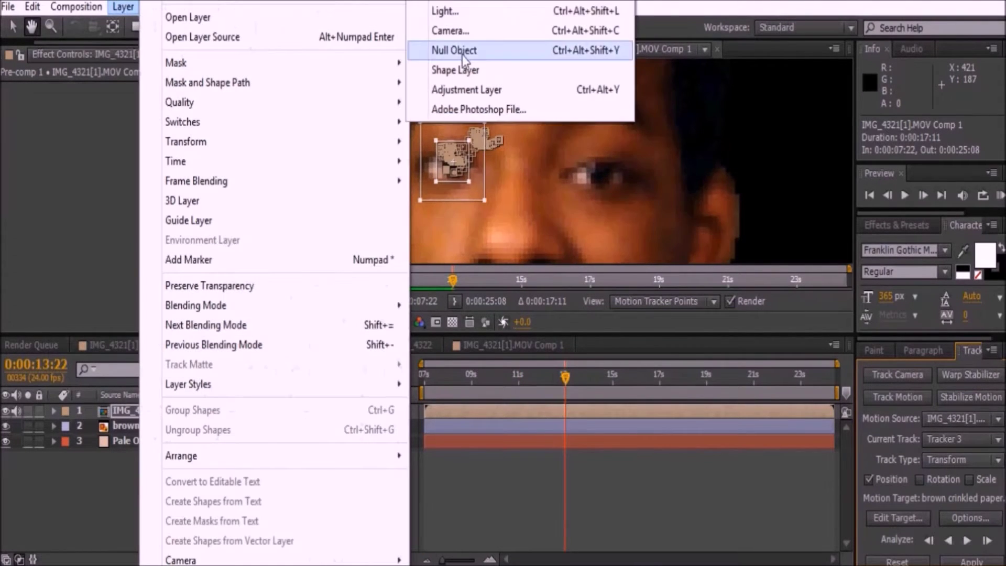
pyautogui.click(454, 50)
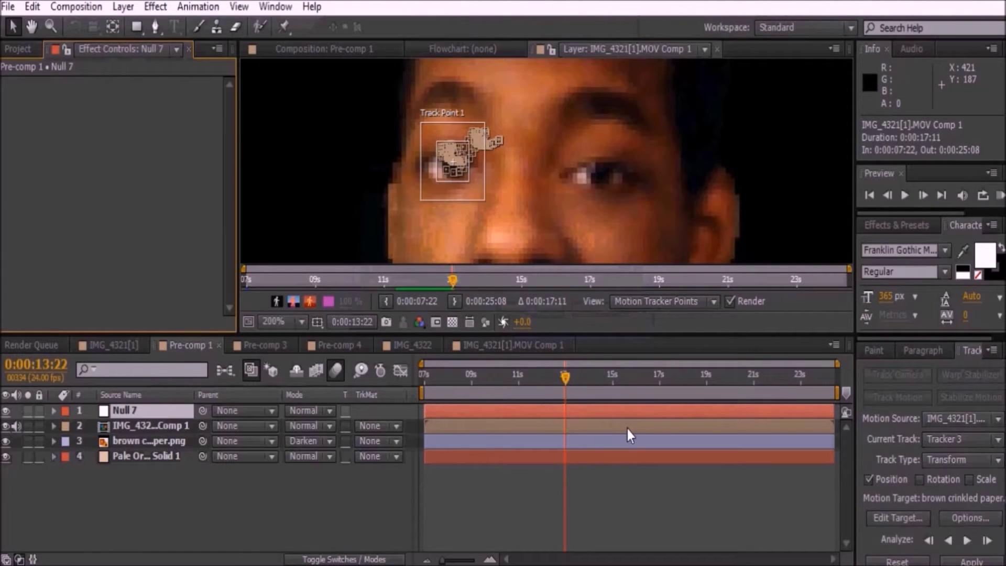
# Set the footage tracker's motion target to the new null layer and apply the tracking data
pyautogui.click(623, 426)
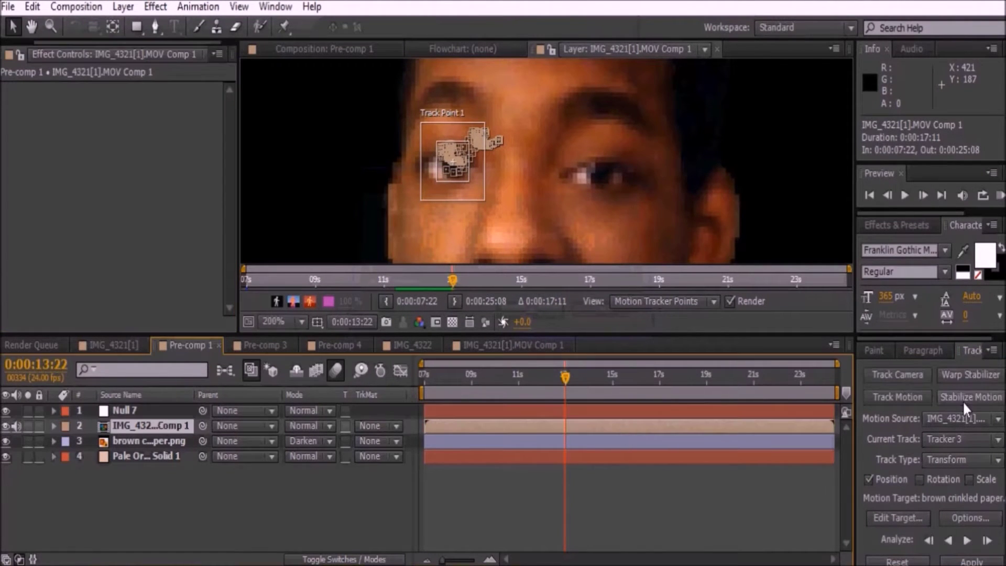
pyautogui.click(895, 517)
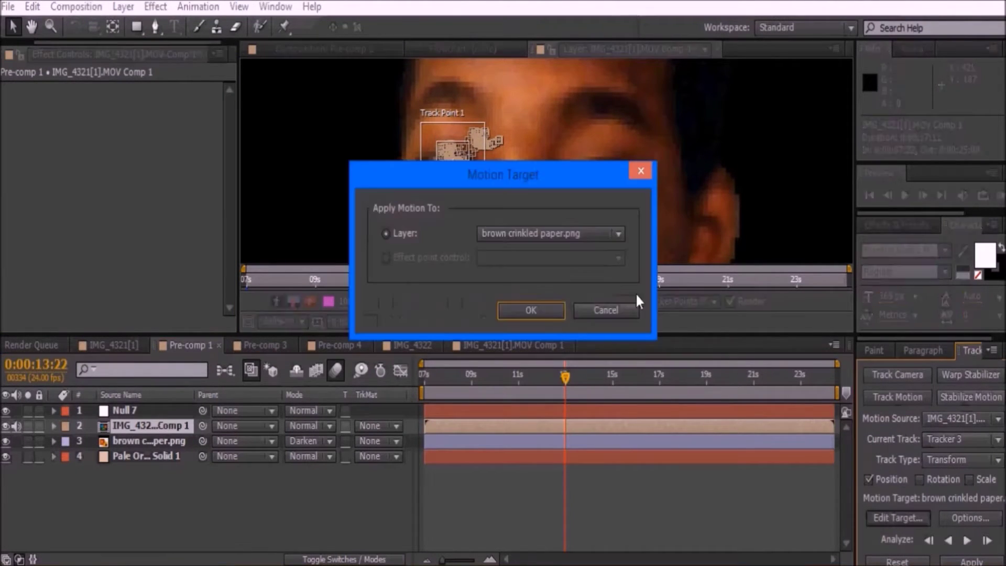
pyautogui.click(612, 233)
pyautogui.click(524, 248)
pyautogui.click(556, 305)
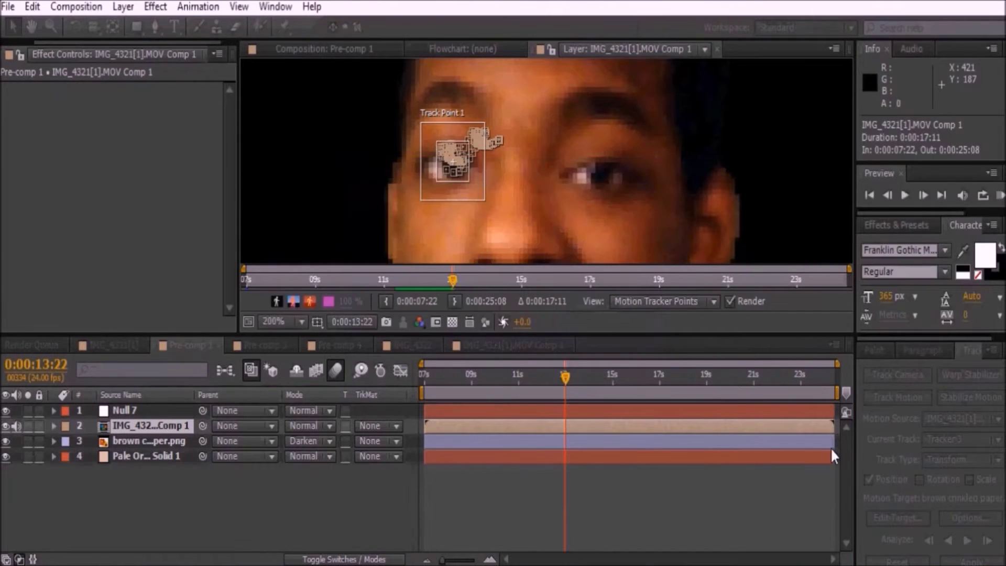
pyautogui.click(972, 562)
pyautogui.click(505, 278)
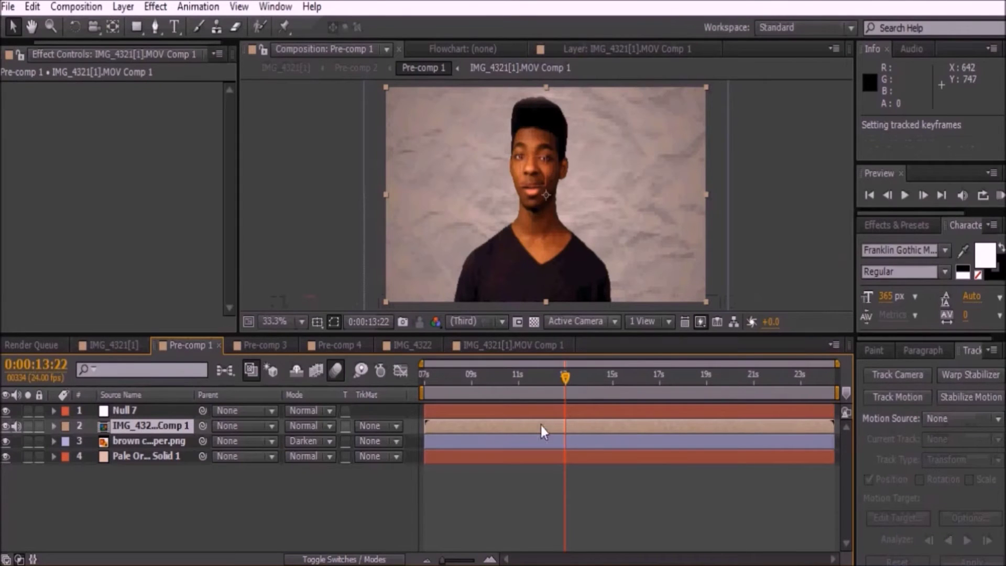
# Rename the tracked null layer "right eye"
pyautogui.click(118, 410)
pyautogui.rightClick(131, 414)
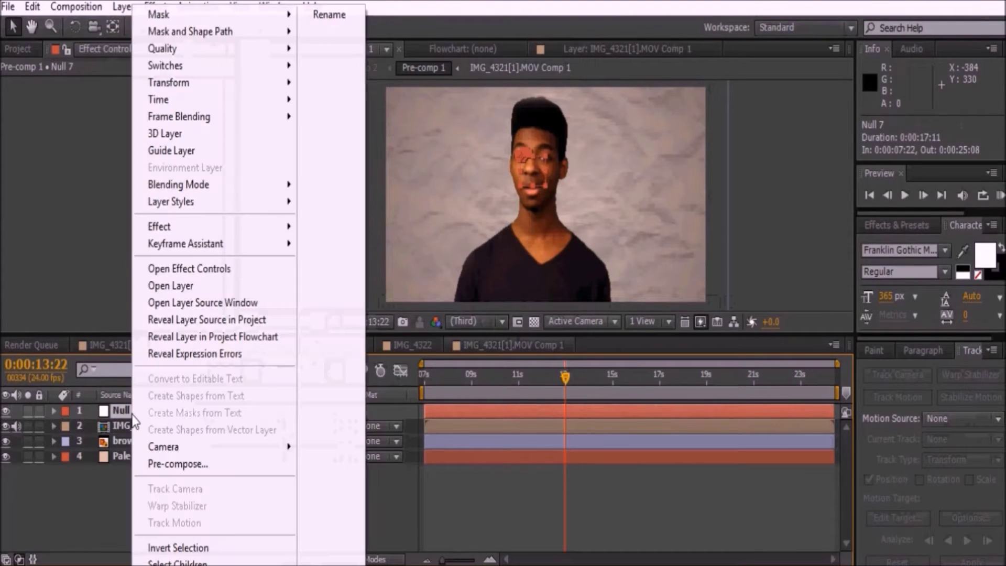
pyautogui.click(329, 14)
pyautogui.write('right eye')
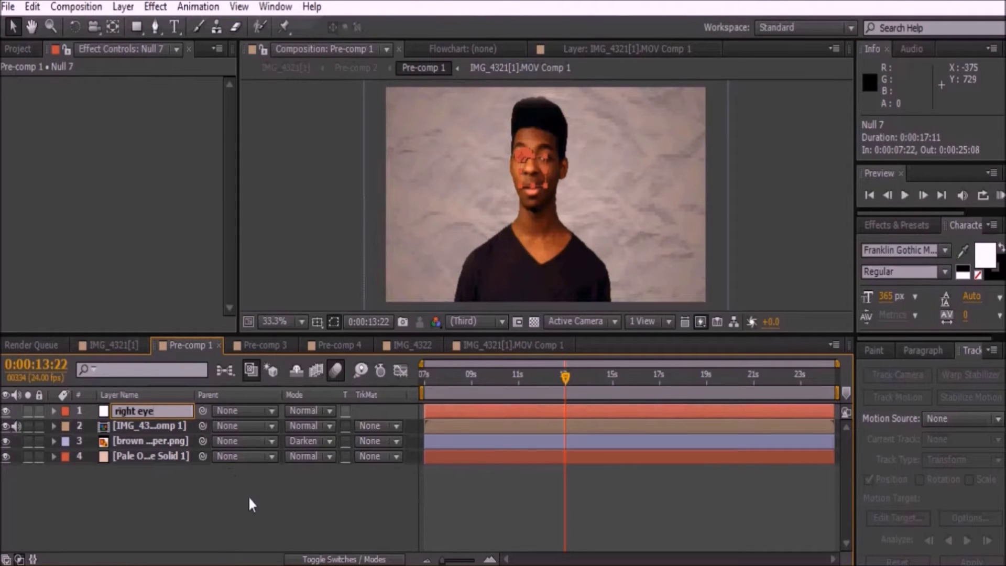
pyautogui.press('Return')
# Duplicate the "right eye" null and rename the copy "left eye"
pyautogui.click(138, 413)
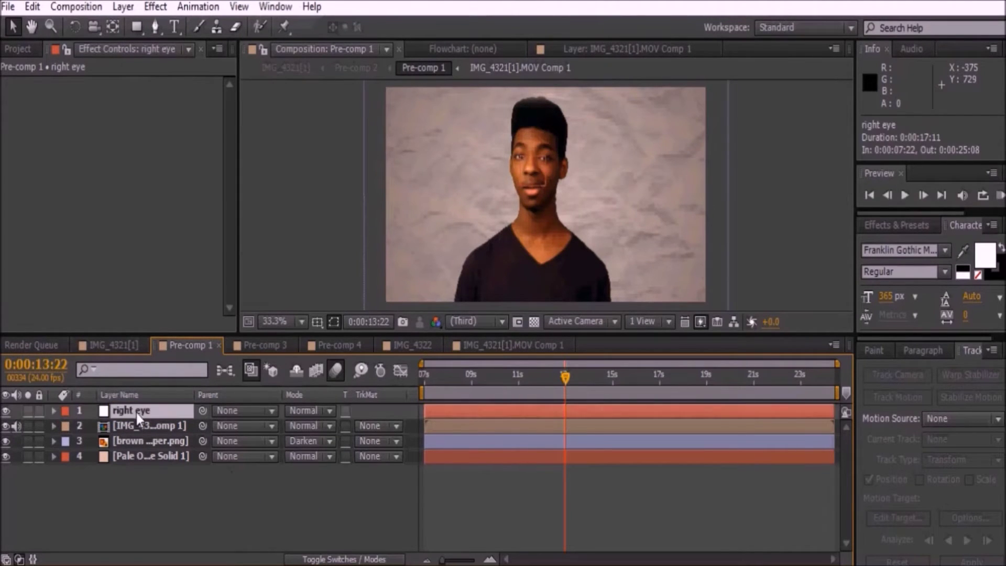
pyautogui.hotkey('ctrl', 'd')
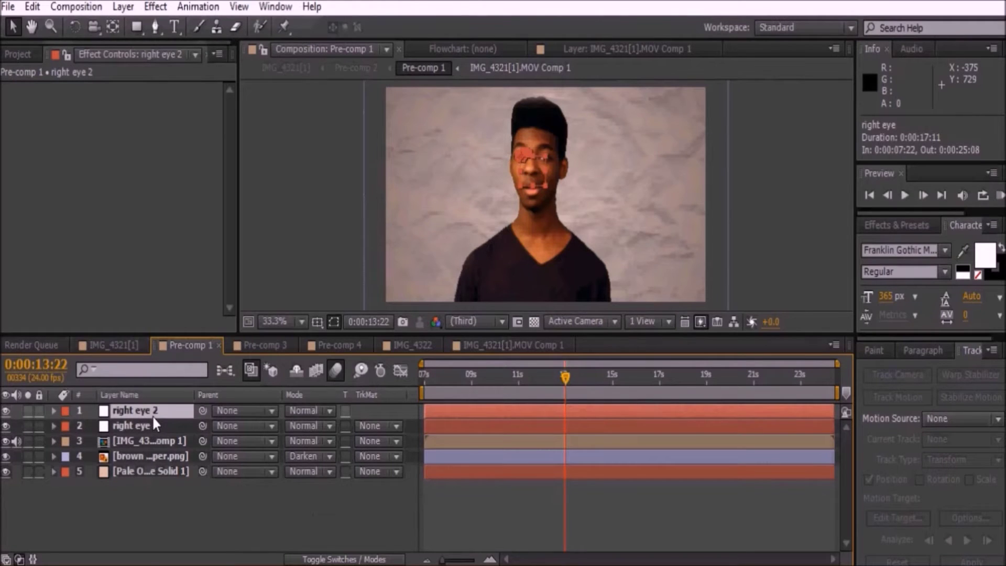
pyautogui.rightClick(152, 415)
pyautogui.click(369, 20)
pyautogui.write('left eye')
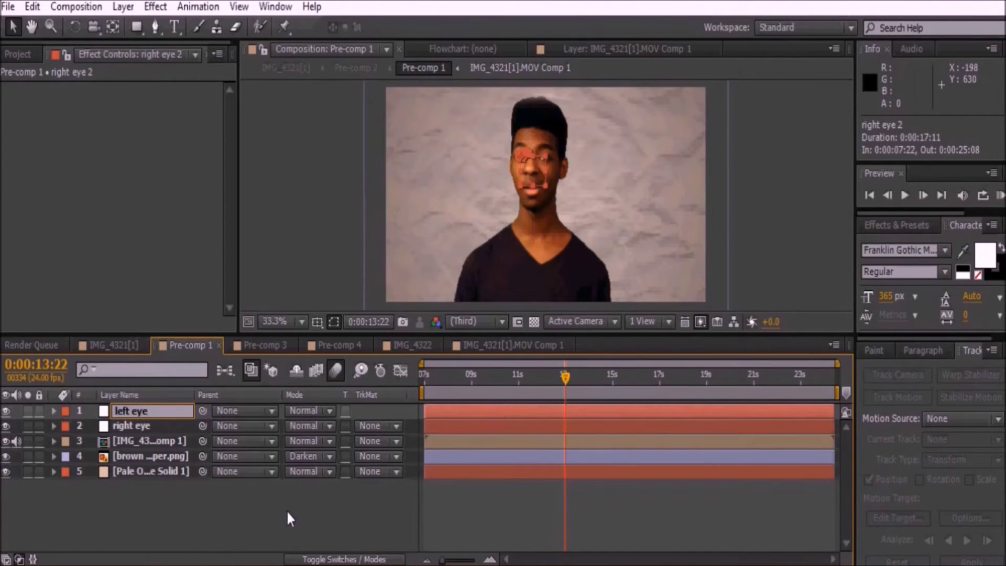
pyautogui.press('Return')
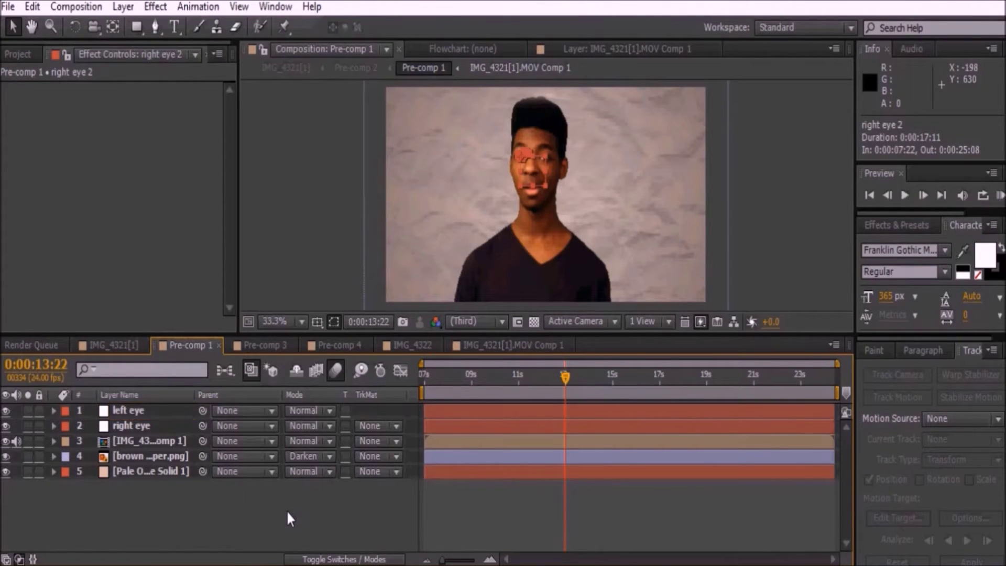
# Track the man's left eye on the footage layer, analyzing forward from 0:00:07:22 to 0:00:13:23
pyautogui.click(423, 378)
pyautogui.click(451, 439)
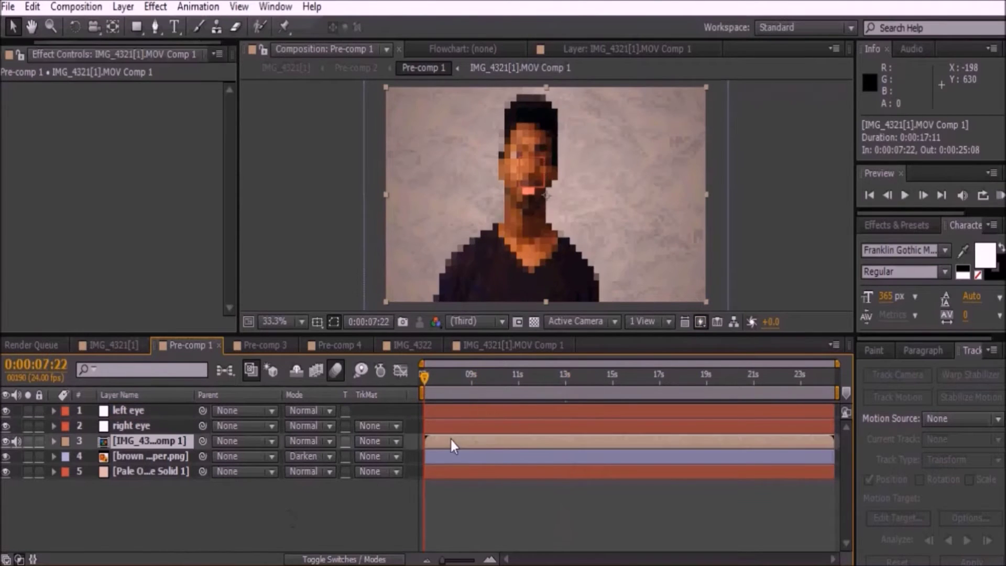
pyautogui.click(898, 397)
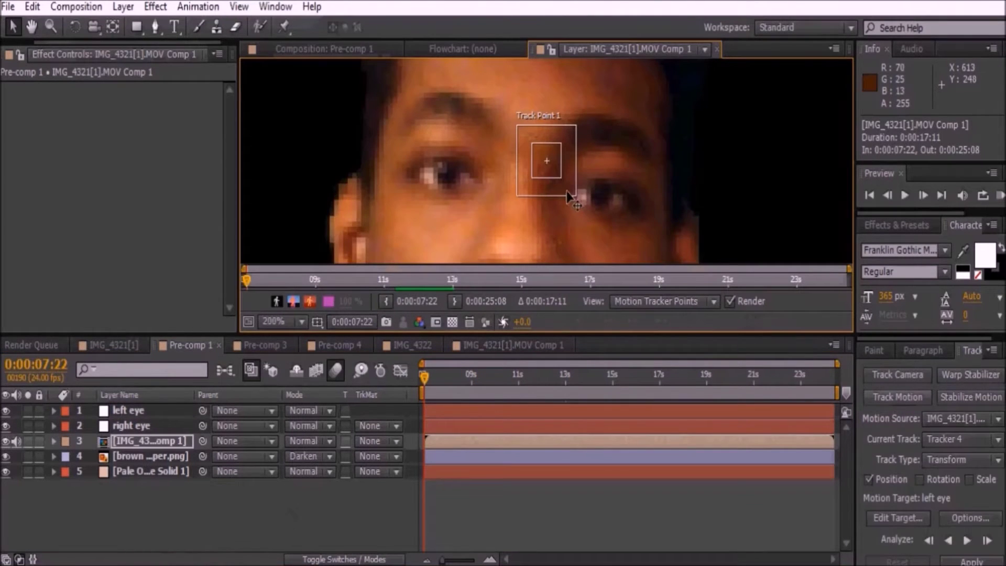
pyautogui.moveTo(621, 203); pyautogui.dragTo(635, 239)
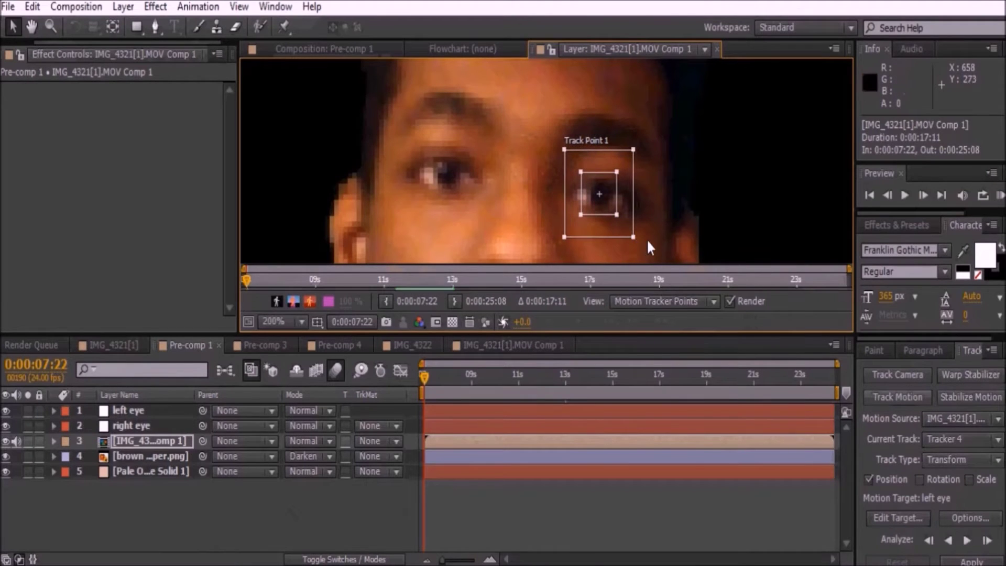
pyautogui.click(974, 545)
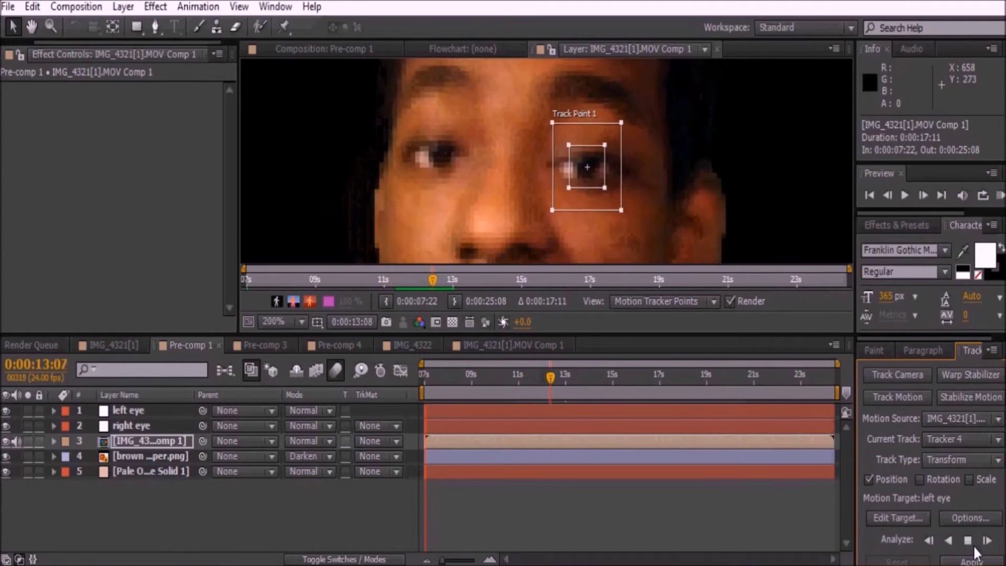
pyautogui.click(969, 542)
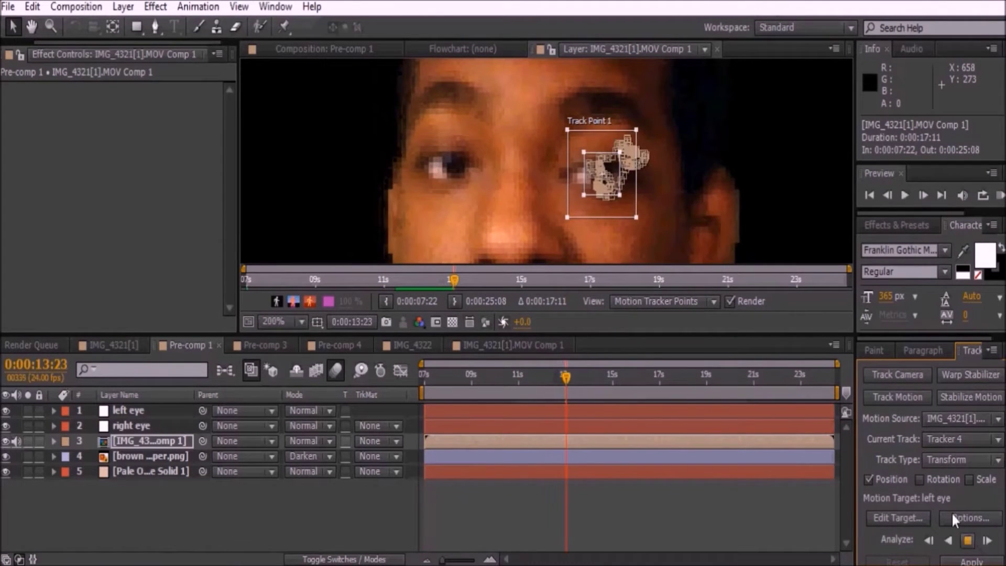
# Keep the "left eye" null as the motion target and apply the tracking data to it
pyautogui.click(898, 516)
pyautogui.click(617, 235)
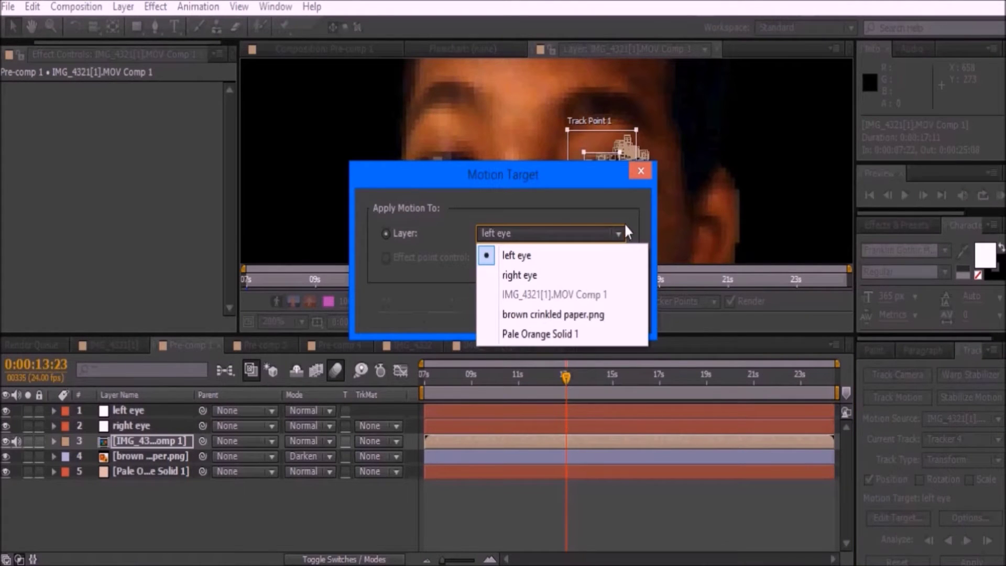
pyautogui.click(625, 218)
pyautogui.click(546, 316)
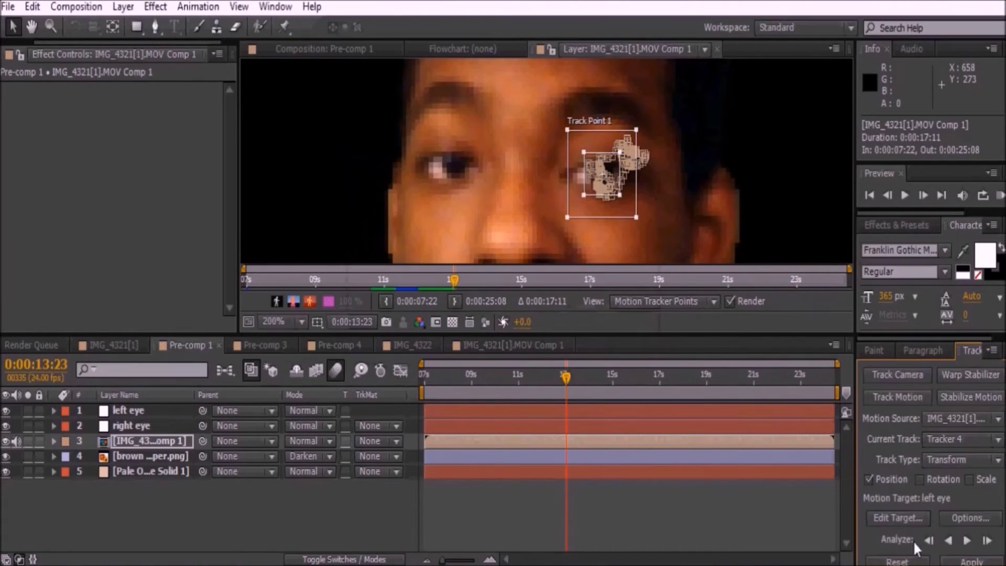
pyautogui.click(957, 562)
pyautogui.click(517, 280)
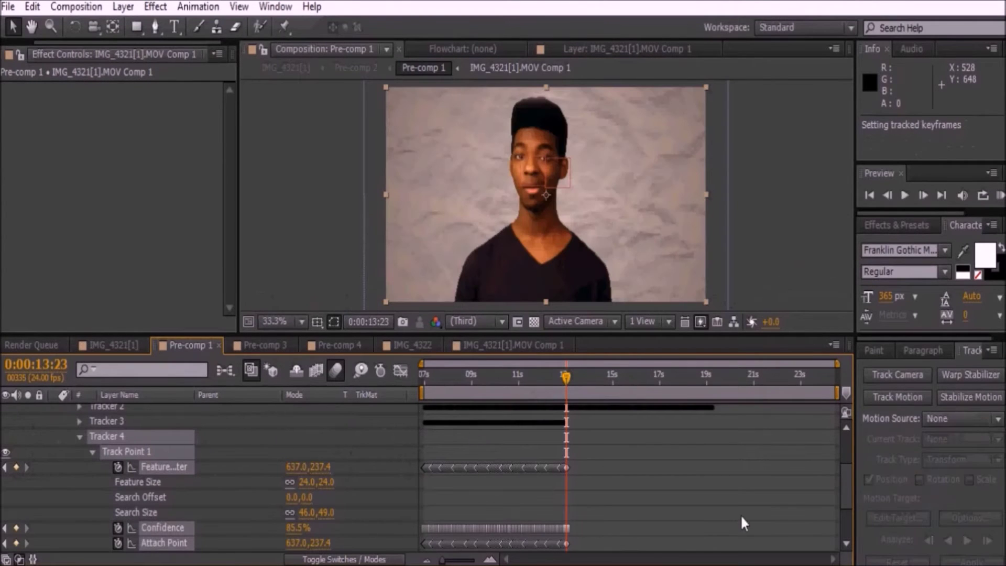
# Collapse the layer properties, end the work area at 0:00:13:23 and trim the composition to it
pyautogui.press('u')
pyautogui.press('n')
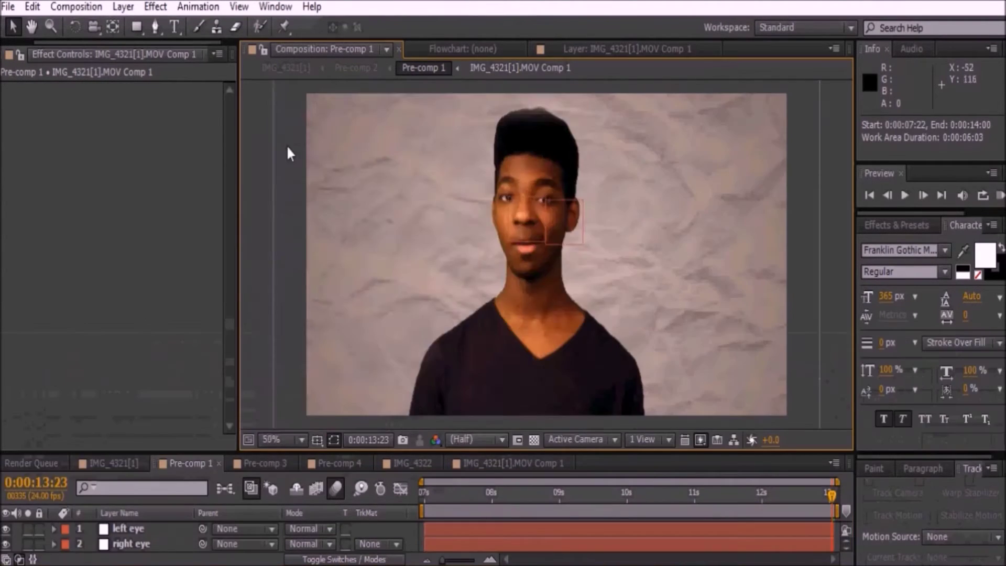
# Create an orange 1280 × 720 px solid and lower its opacity to 56%
pyautogui.hotkey('ctrl', 'y')
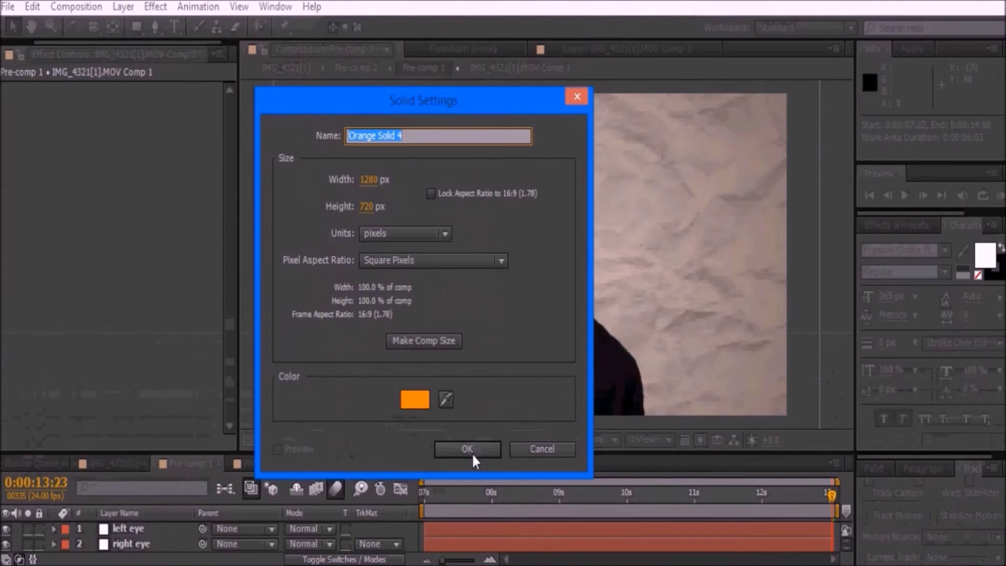
pyautogui.click(472, 452)
pyautogui.press('t')
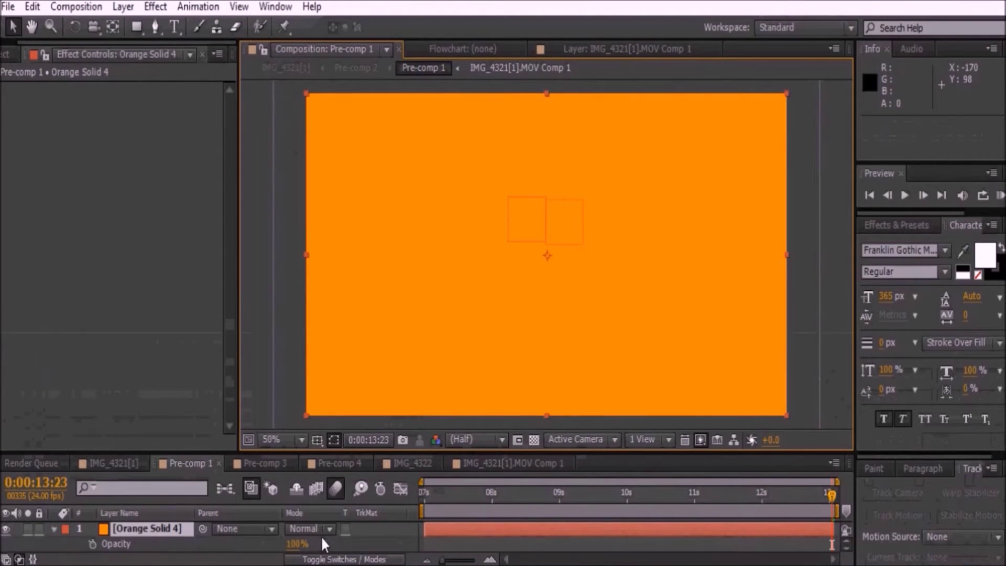
pyautogui.moveTo(293, 544); pyautogui.dragTo(264, 544)
# Draw a small elliptical mask over the right eye's iris on the orange solid and reshape it to fit
pyautogui.scroll(2, 501, 188)
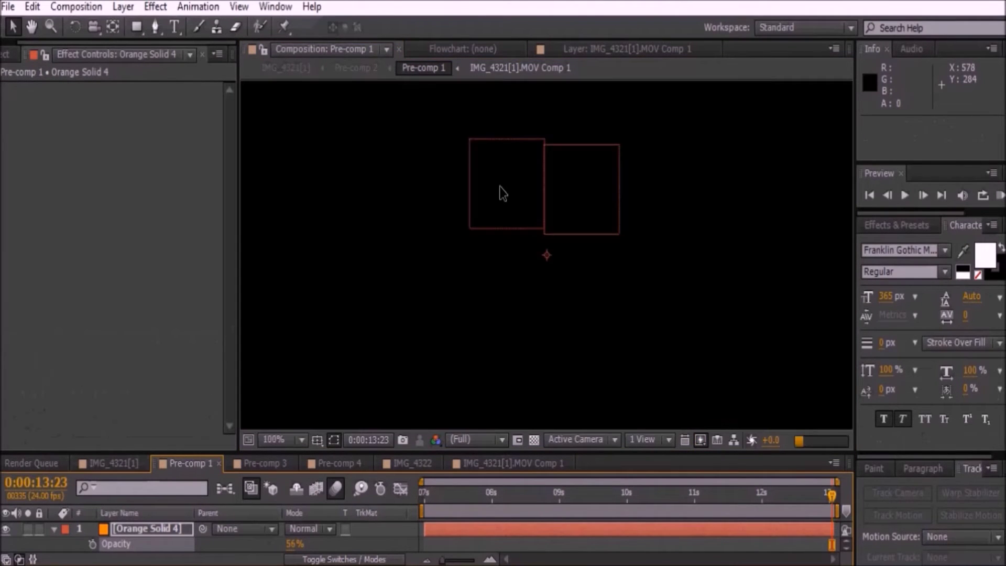
pyautogui.moveTo(136, 26); pyautogui.dragTo(160, 63)
pyautogui.moveTo(477, 204); pyautogui.dragTo(494, 223)
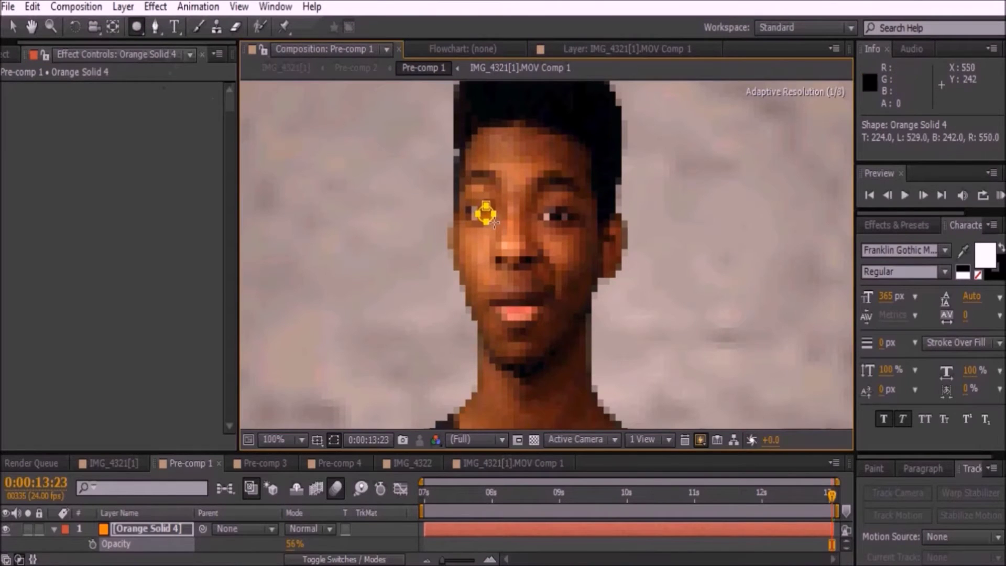
pyautogui.scroll(2, 494, 223)
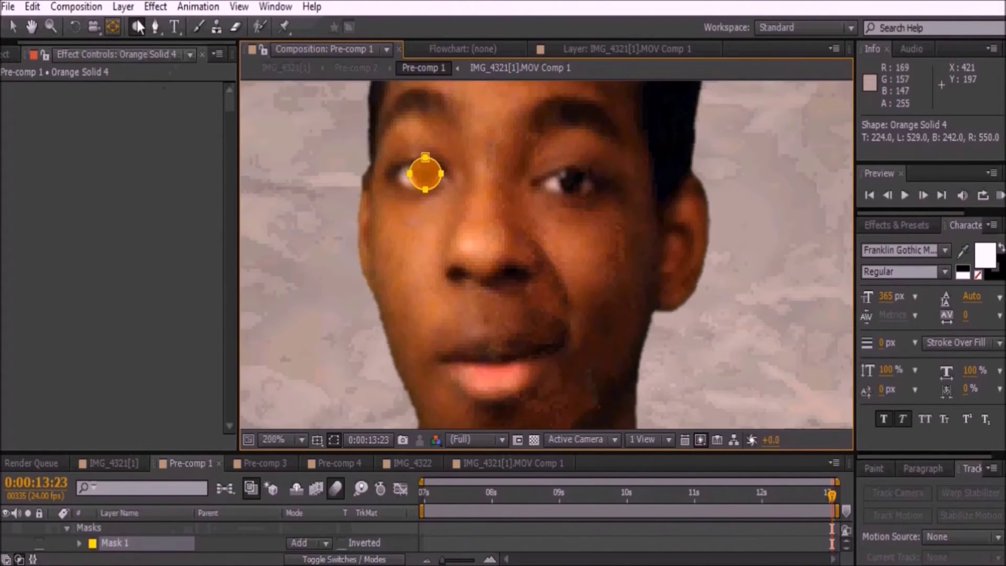
pyautogui.press('g')
pyautogui.moveTo(427, 164); pyautogui.dragTo(441, 175)
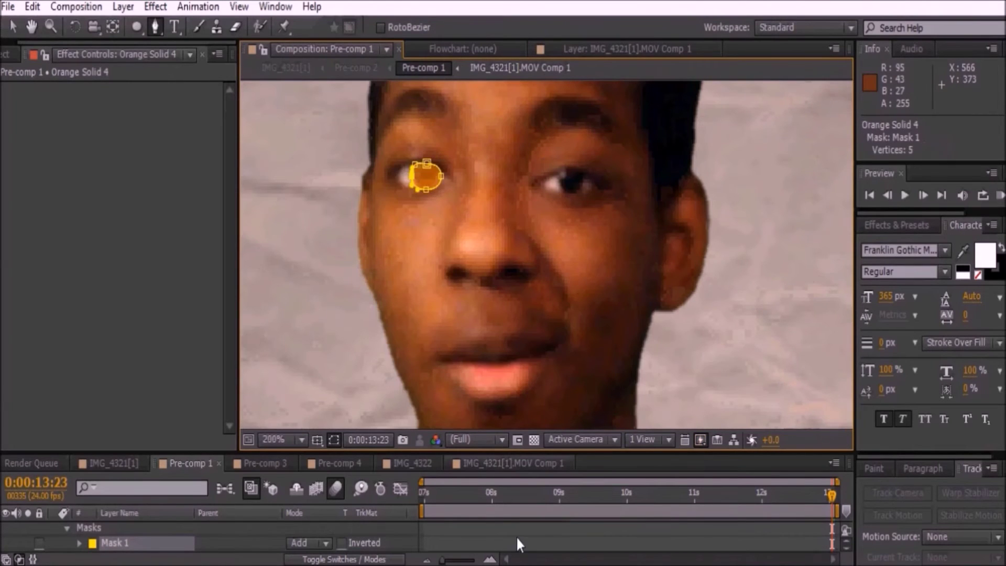
# Soften the edge of the orange solid's eye mask with Mask Feather
pyautogui.click(516, 537)
pyautogui.click(845, 542)
pyautogui.scroll(-1, 69, 547)
pyautogui.click(78, 543)
pyautogui.click(846, 549)
pyautogui.moveTo(303, 540); pyautogui.dragTo(457, 531)
pyautogui.click(459, 534)
# Set the orange solid's opacity to 75%
pyautogui.scroll(3, 850, 543)
pyautogui.click(602, 529)
pyautogui.press('u')
pyautogui.press('t')
pyautogui.moveTo(292, 548); pyautogui.dragTo(453, 543)
pyautogui.click(452, 543)
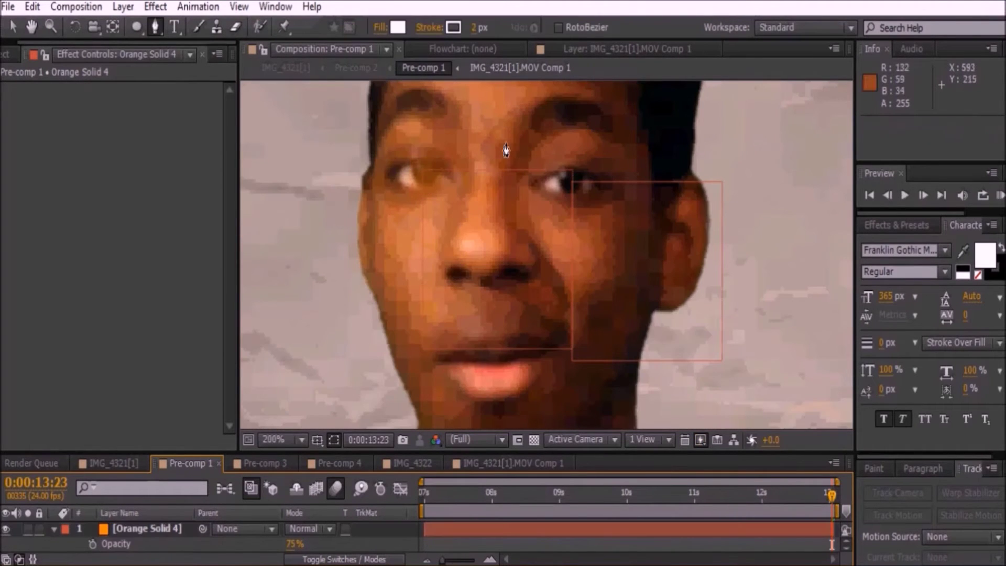
# Duplicate the masked orange solid and position the copy over the left eye
pyautogui.click(499, 527)
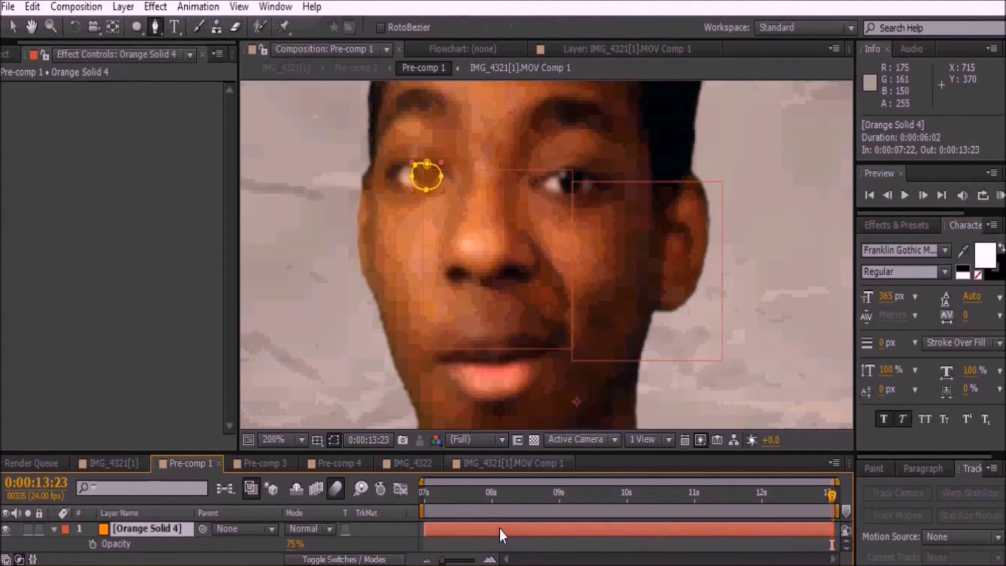
pyautogui.hotkey('ctrl', 'd')
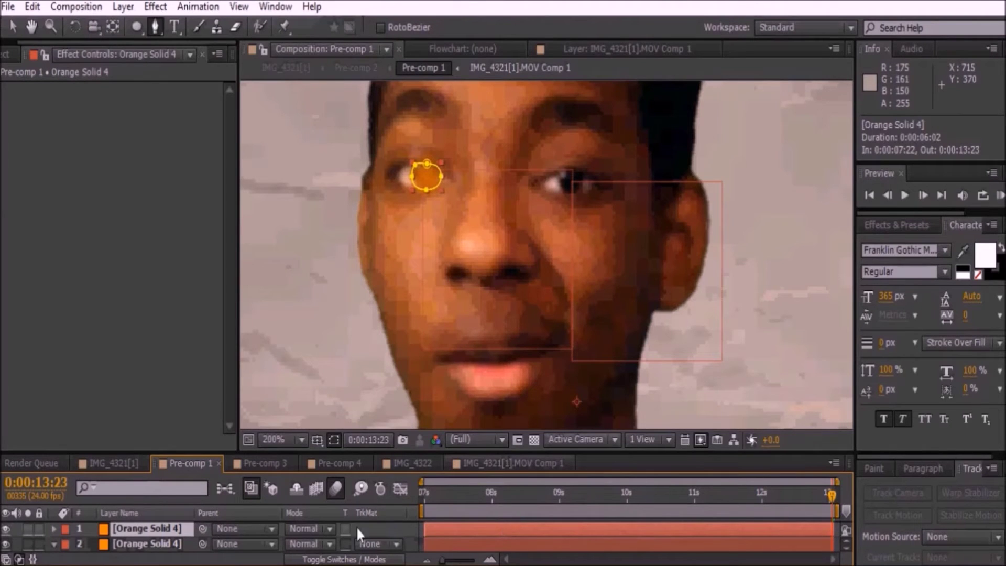
pyautogui.press('p')
pyautogui.moveTo(320, 545); pyautogui.dragTo(347, 544)
pyautogui.moveTo(537, 237); pyautogui.dragTo(573, 182)
pyautogui.click(631, 543)
pyautogui.click(279, 440)
pyautogui.click(360, 138)
pyautogui.moveTo(348, 452); pyautogui.dragTo(362, 398)
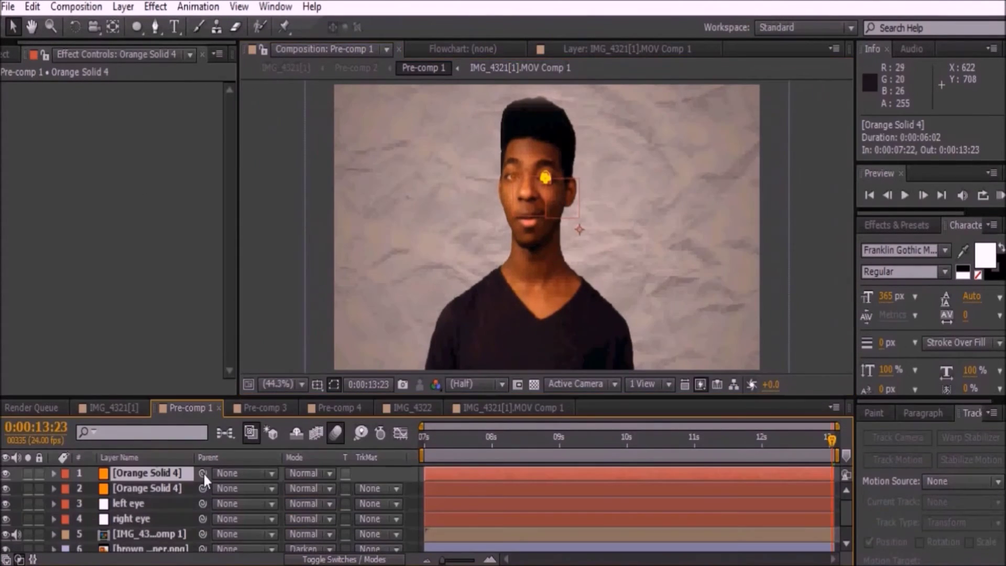
# Parent the left-eye orange solid to the left eye null and the right-eye orange solid to the right eye null
pyautogui.moveTo(203, 473); pyautogui.dragTo(174, 523)
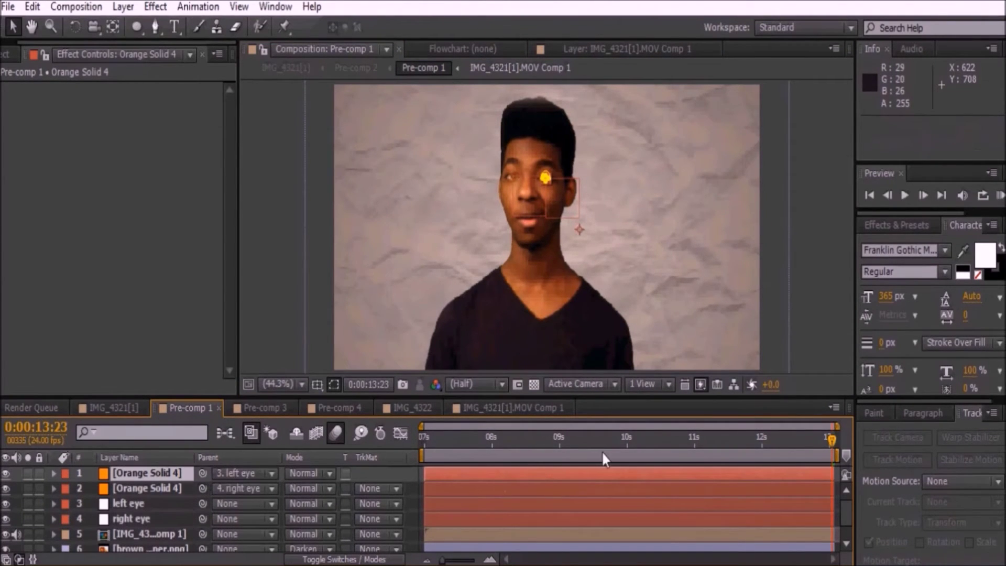
pyautogui.click(817, 287)
# Find the Hue/Saturation effect and apply it to the orange solid over the left eye
pyautogui.click(912, 226)
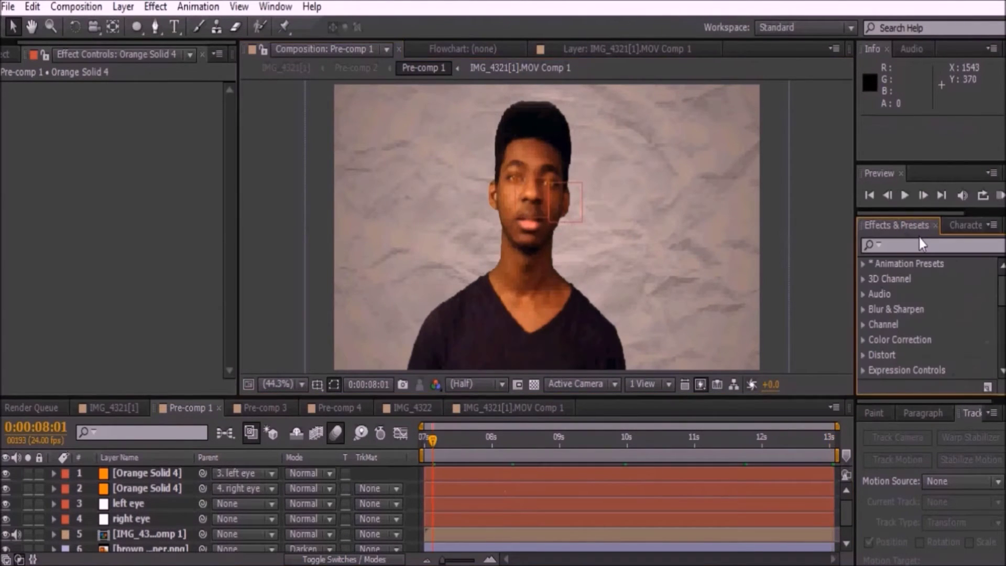
pyautogui.click(920, 247)
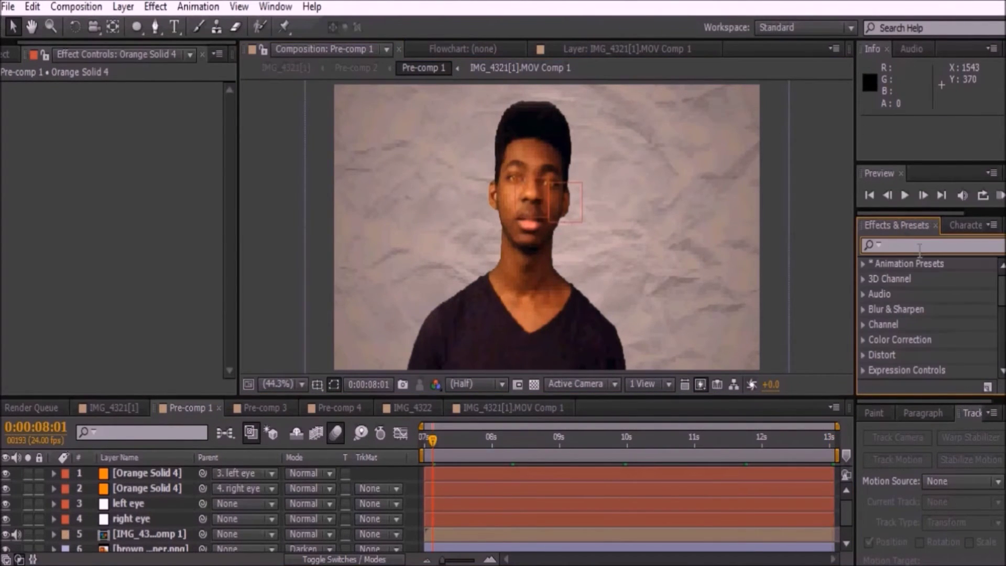
pyautogui.write('hue')
pyautogui.moveTo(923, 341); pyautogui.dragTo(715, 471)
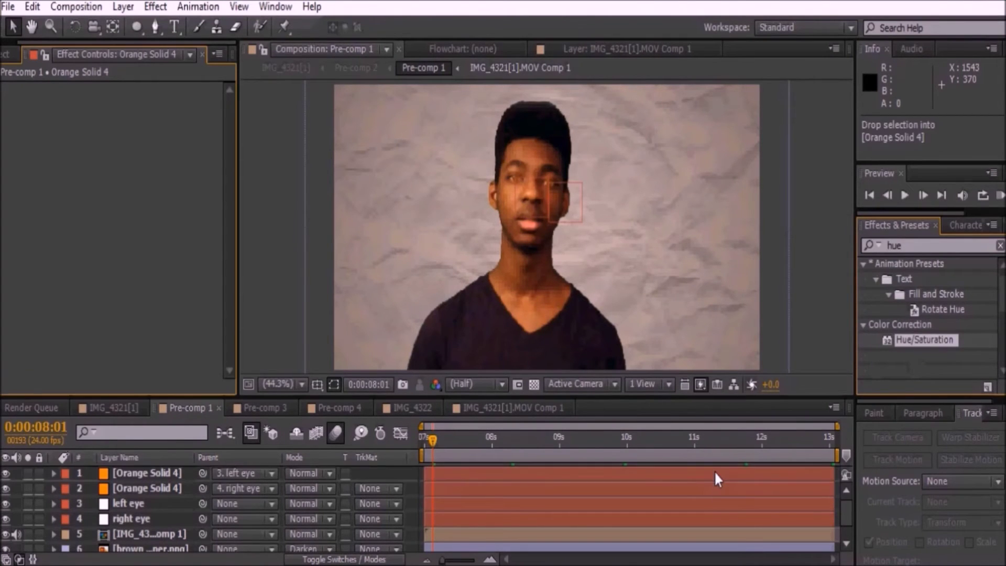
# Keyframe the left-eye solid's Master Hue at 0x+208° at 0:00:10:21
pyautogui.click(624, 440)
pyautogui.moveTo(152, 174); pyautogui.dragTo(303, 169)
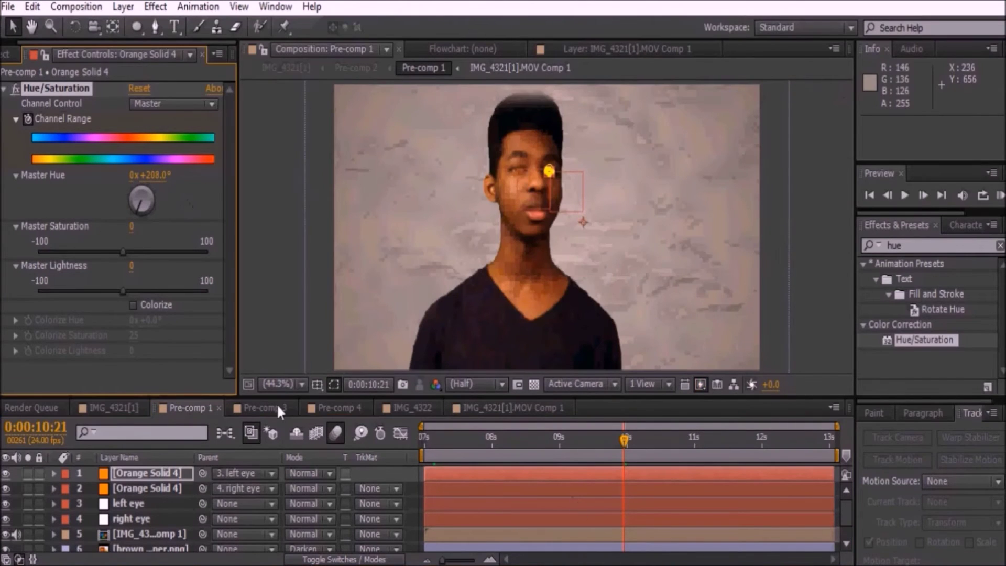
pyautogui.click(262, 336)
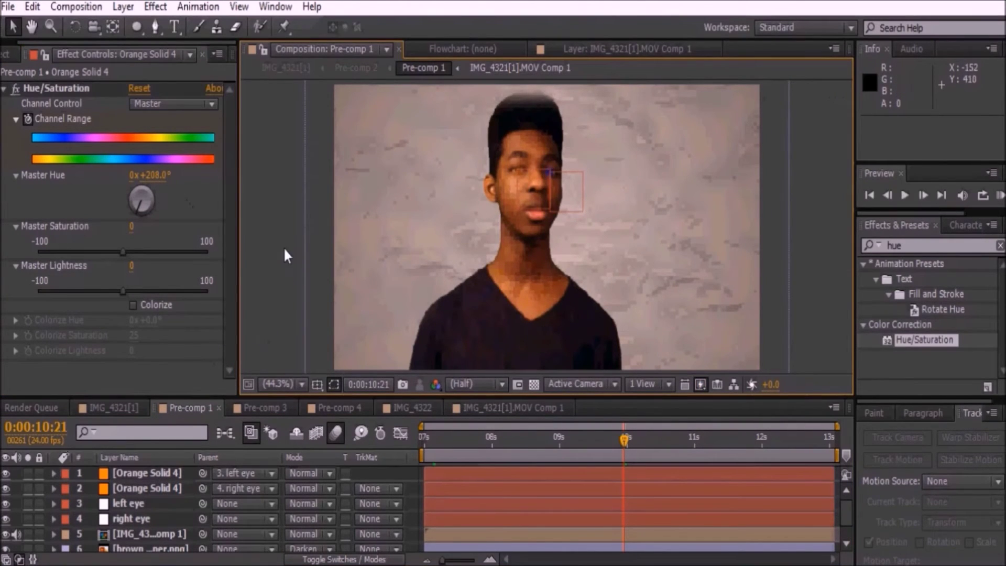
# Keyframe the left-eye solid's Master Hue at 0x+309° at 0:00:10:22 and at 1x+205° at 0:00:13:23
pyautogui.click(923, 194)
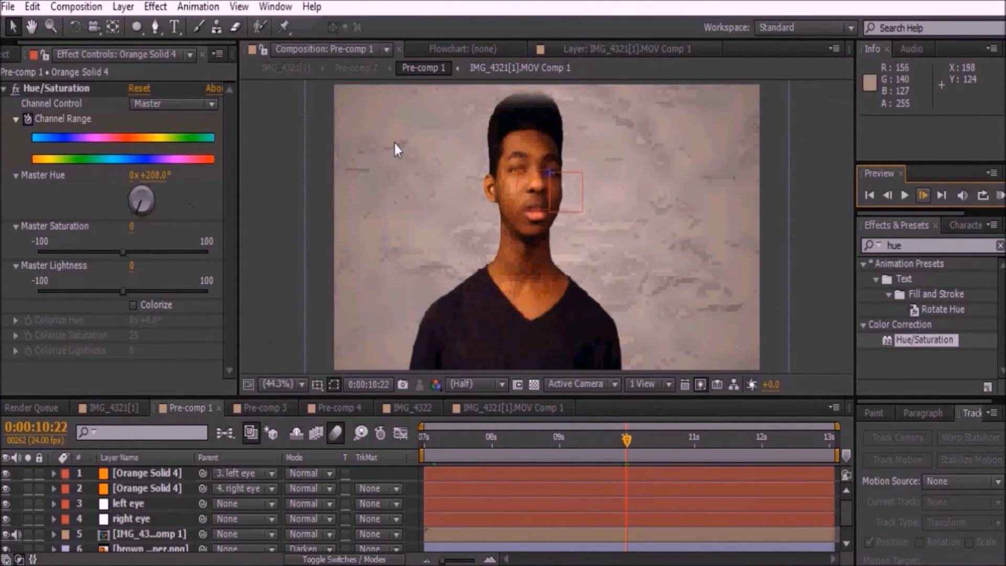
pyautogui.moveTo(151, 176); pyautogui.dragTo(220, 169)
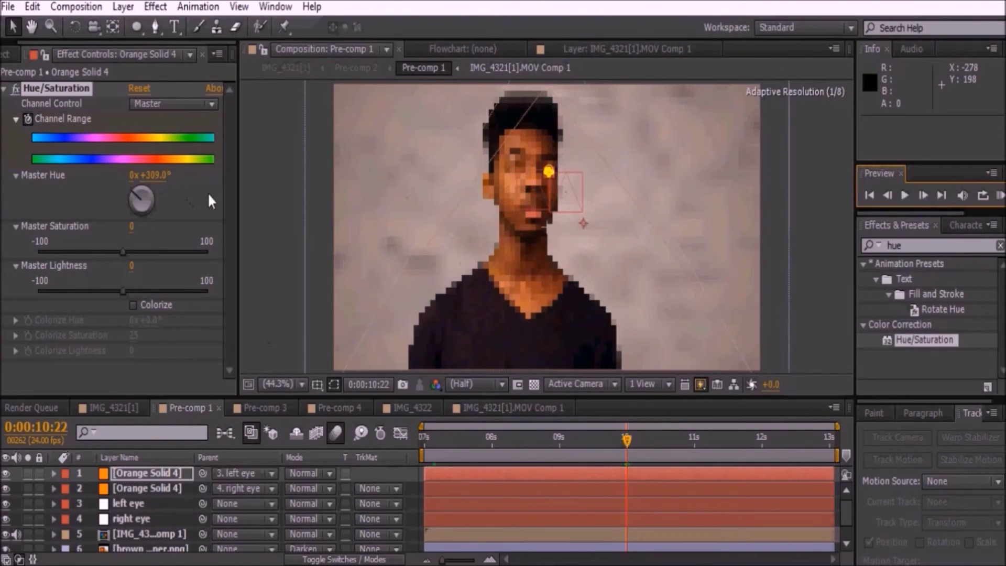
pyautogui.click(293, 342)
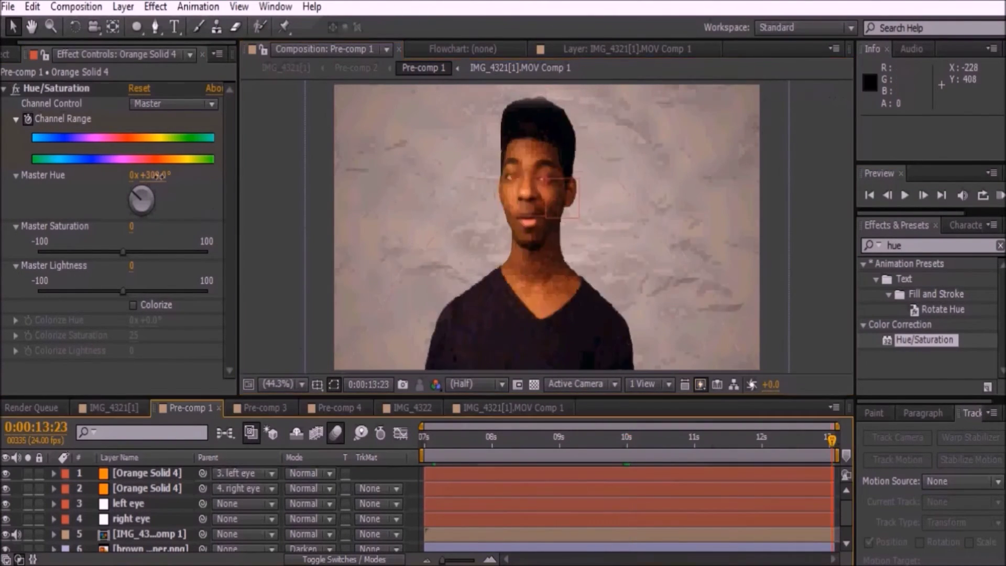
pyautogui.moveTo(157, 195); pyautogui.dragTo(206, 201)
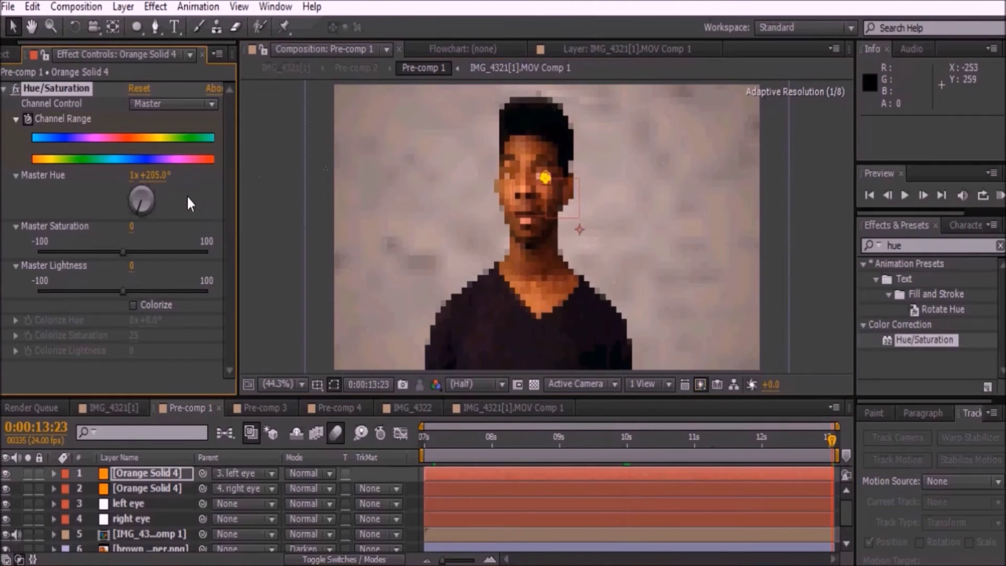
# Copy the Hue/Saturation effect onto the right-eye orange solid and reveal its Channel Range keyframes in the timeline
pyautogui.click(30, 93)
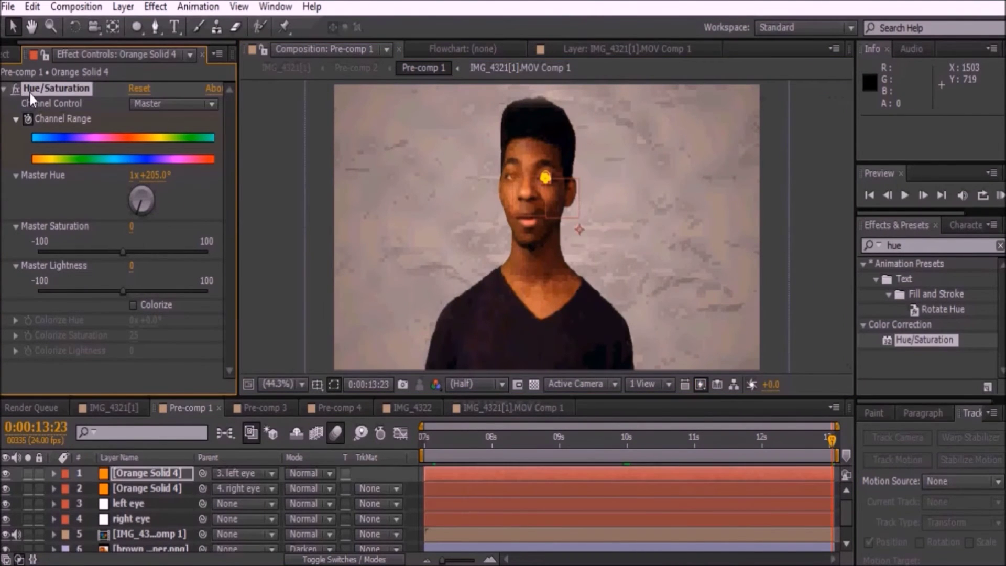
pyautogui.click(441, 488)
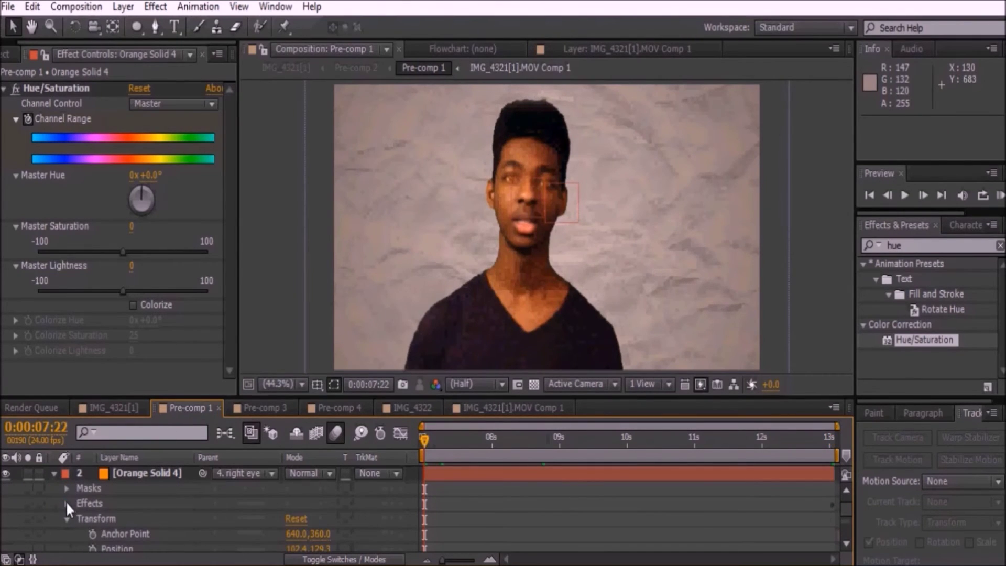
pyautogui.click(67, 503)
pyautogui.click(80, 519)
pyautogui.scroll(-2, 79, 519)
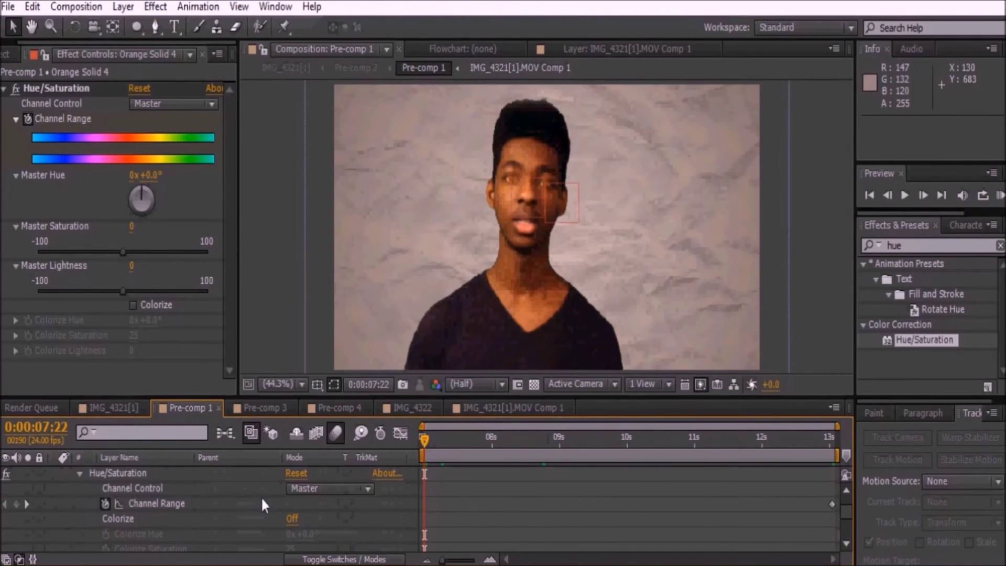
# Reveal and copy all Channel Range keyframes of the left-eye orange solid's Hue/Saturation effect
pyautogui.moveTo(845, 506); pyautogui.dragTo(848, 487)
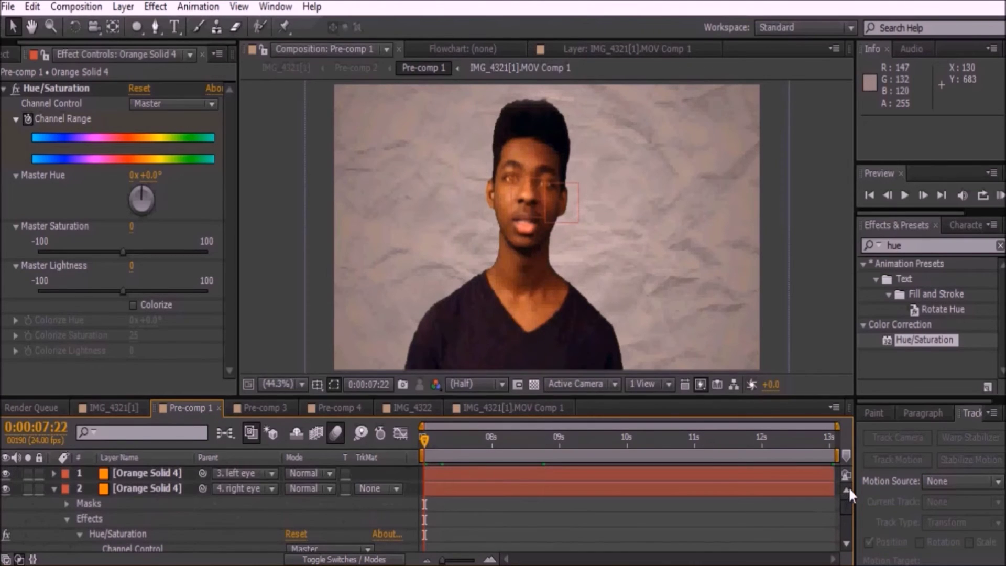
pyautogui.click(54, 473)
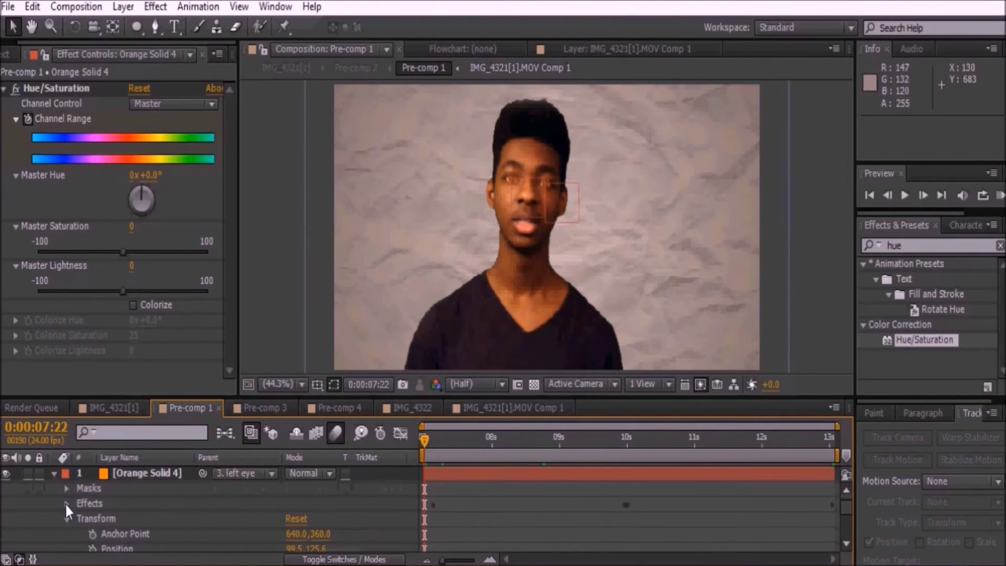
pyautogui.click(67, 503)
pyautogui.click(79, 519)
pyautogui.scroll(-2, 600, 490)
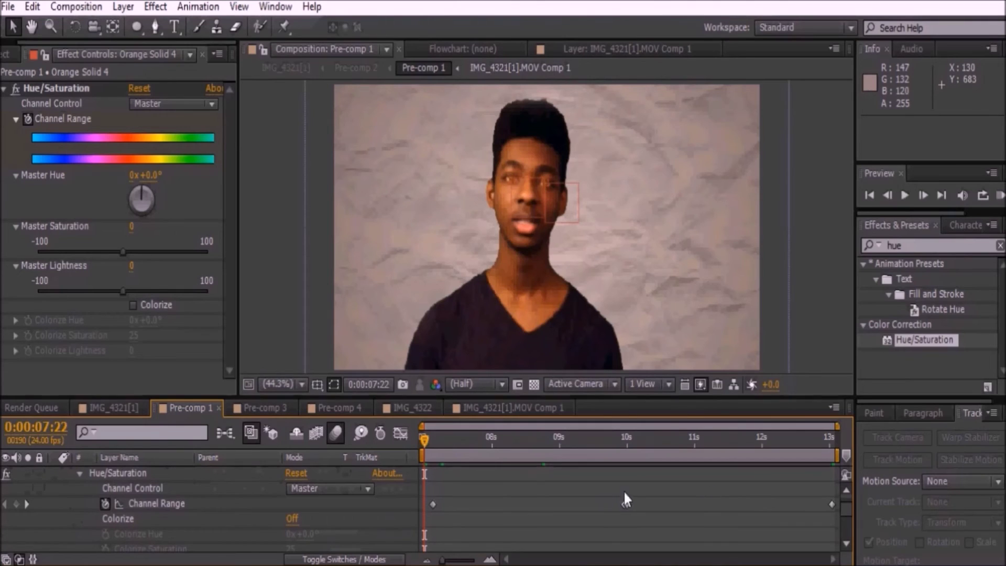
pyautogui.moveTo(427, 495); pyautogui.dragTo(847, 517)
pyautogui.hotkey('ctrl', 'c')
# Paste the copied Channel Range keyframes onto the right-eye orange solid at 0:00:07:22
pyautogui.scroll(1, 845, 515)
pyautogui.click(794, 485)
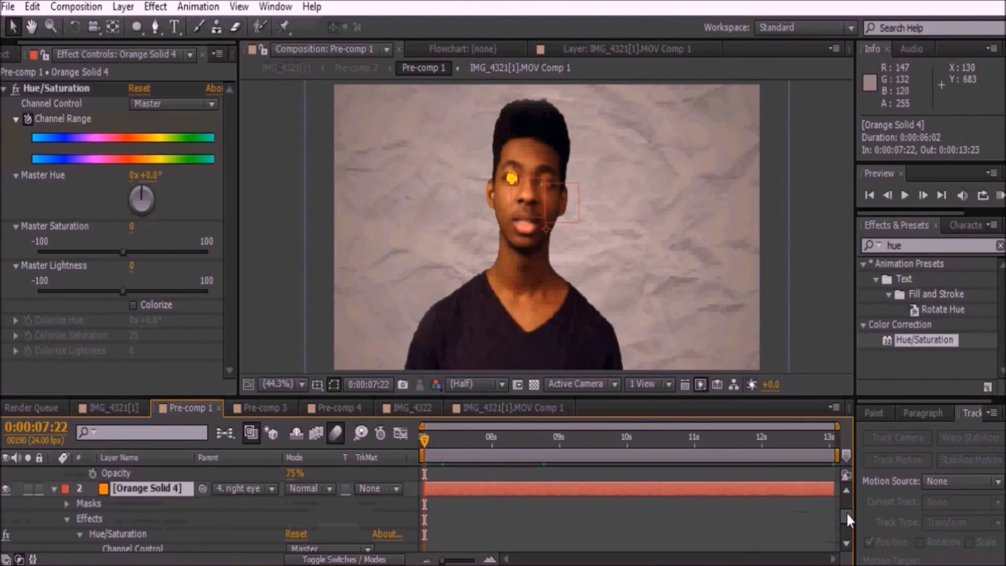
pyautogui.scroll(-1, 847, 514)
pyautogui.hotkey('ctrl', 'v')
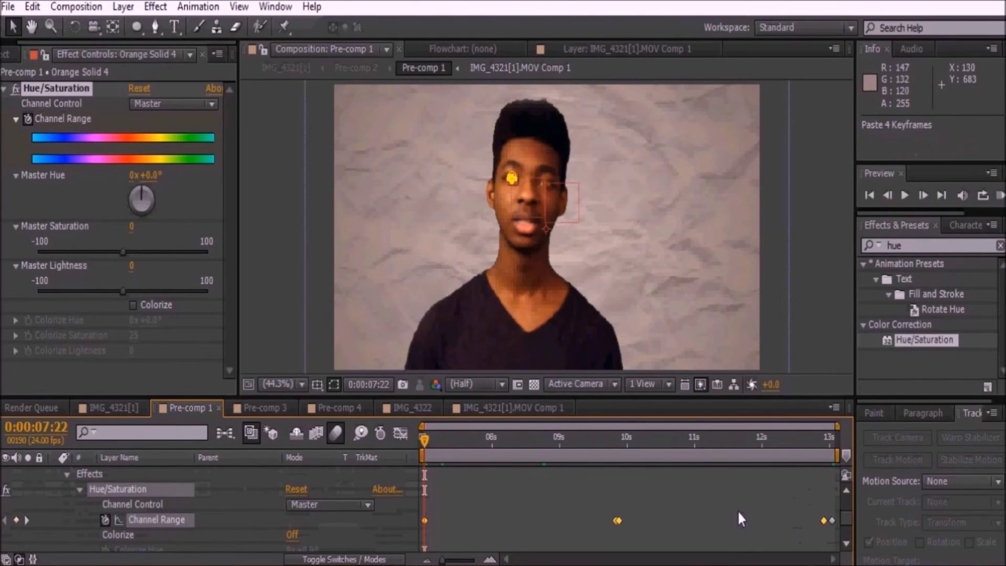
pyautogui.click(736, 498)
# Render a RAM preview of the composition to check the color-changing eyes
pyautogui.moveTo(845, 513); pyautogui.dragTo(845, 480)
pyautogui.click(1000, 196)
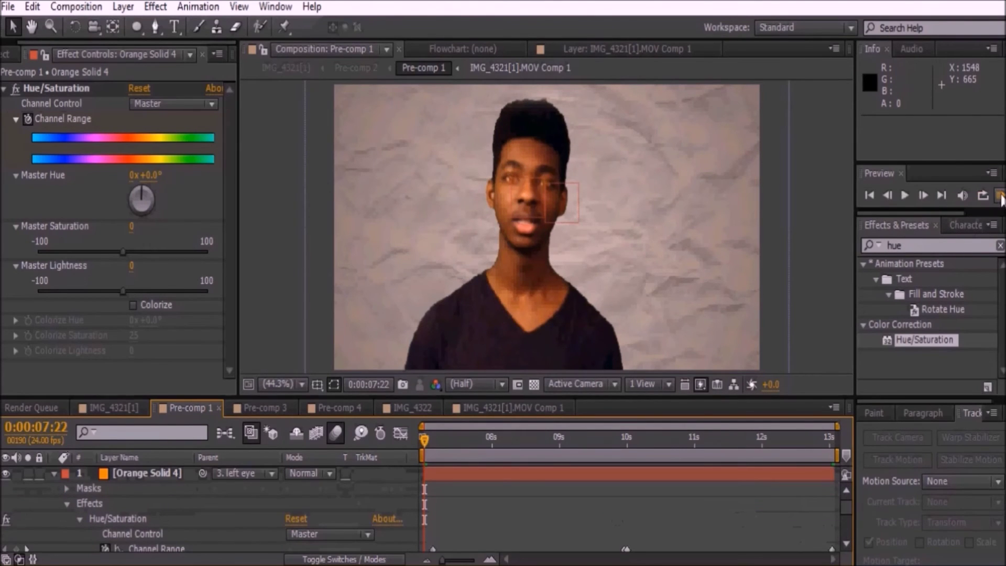
pyautogui.click(1001, 198)
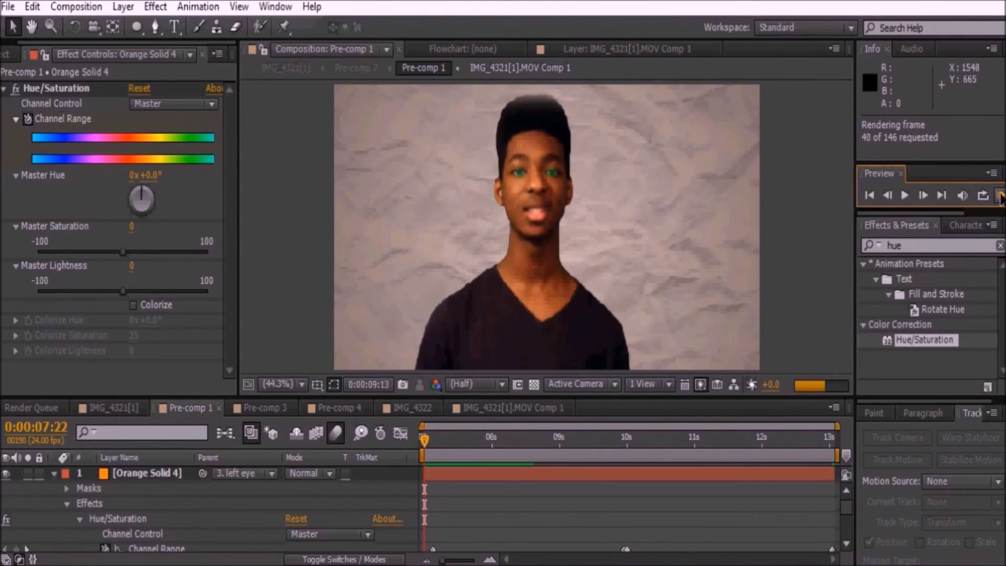